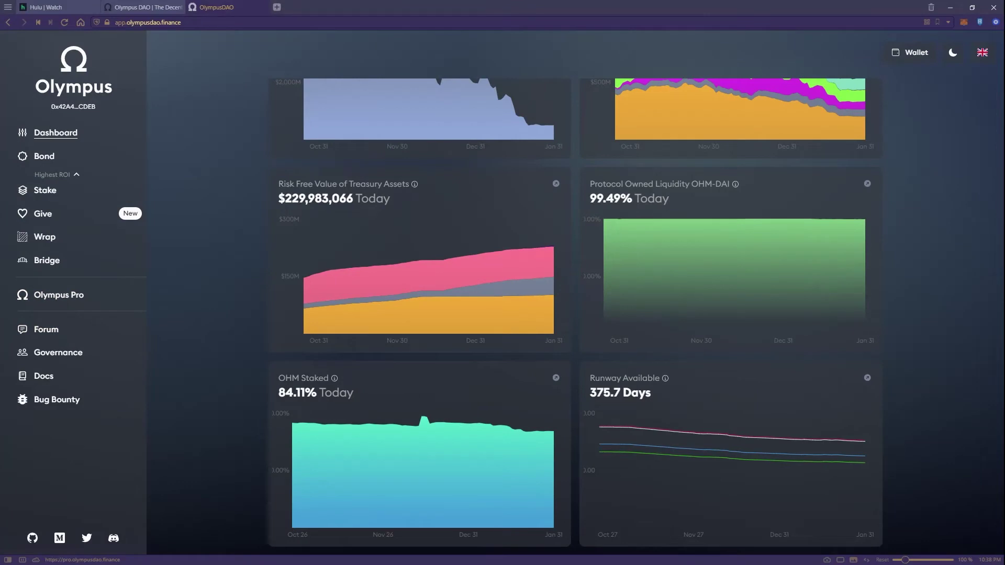
# Scroll up and down through the Olympus DAO dashboard before moving to the forking guide
pyautogui.scroll(4, 575, 314)
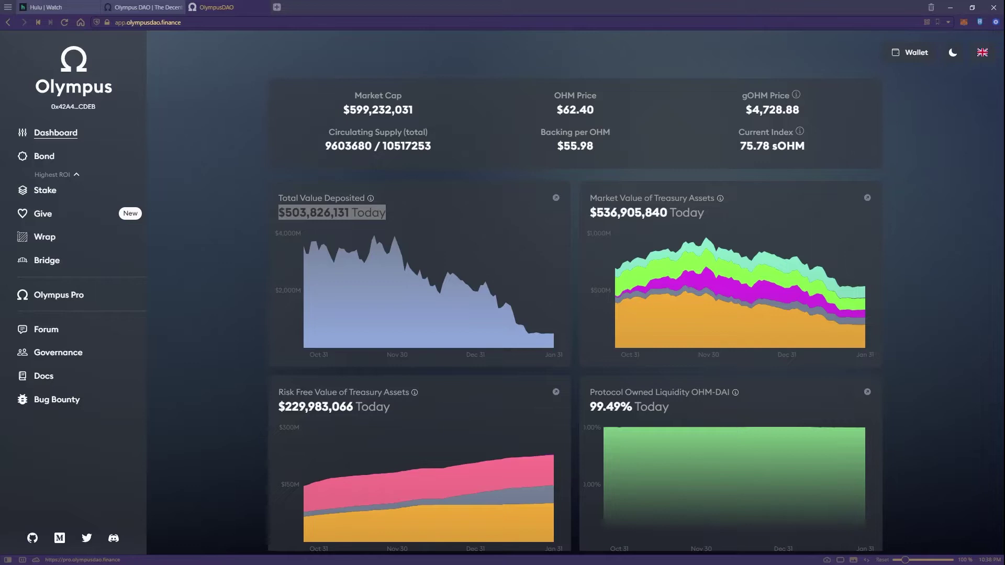
pyautogui.scroll(-4, 575, 314)
pyautogui.scroll(4, 575, 314)
pyautogui.scroll(-2, 419, 392)
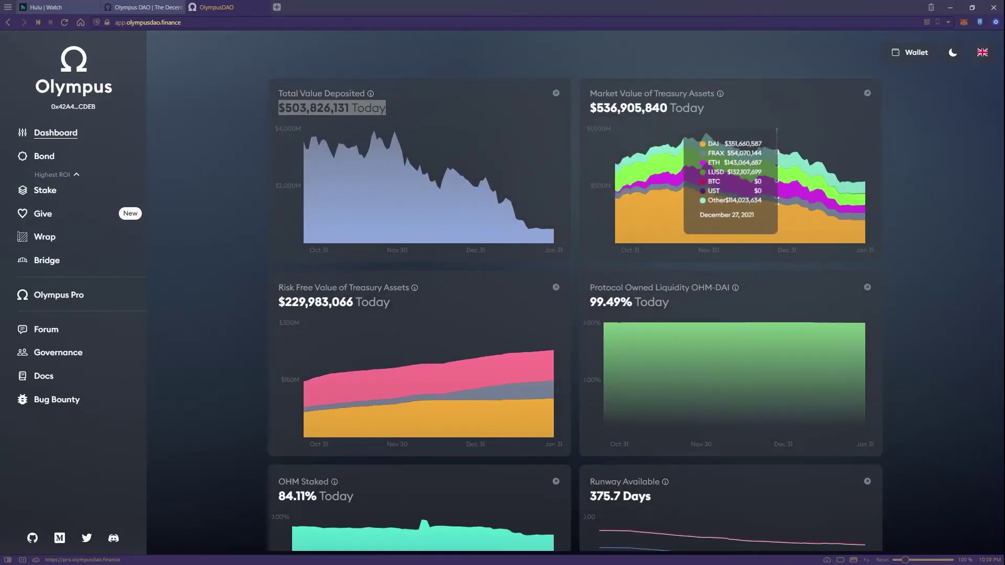
pyautogui.scroll(2, 554, 236)
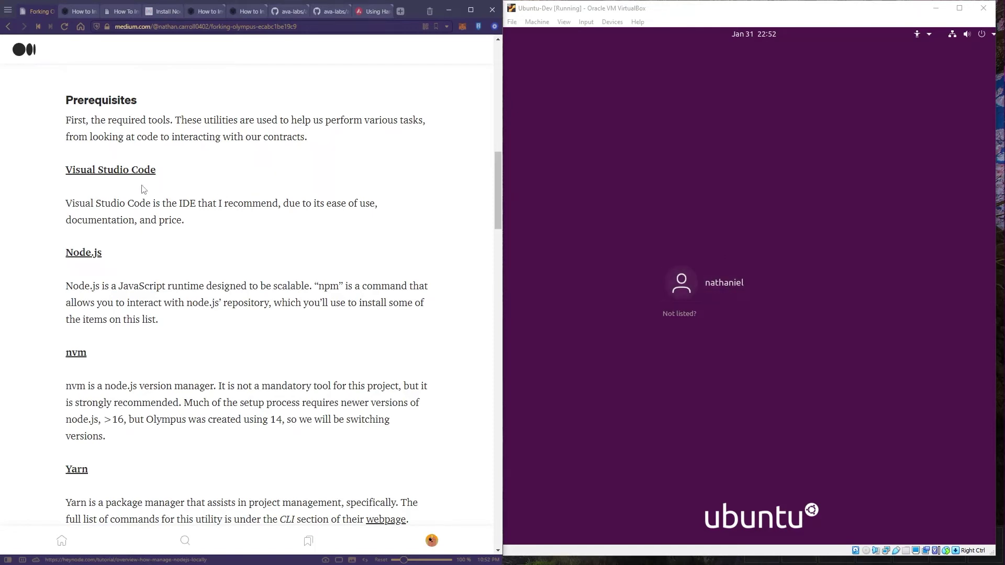
# Highlight the article's Prerequisites section, then log into Ubuntu with the user account's password
pyautogui.moveTo(60, 102); pyautogui.dragTo(298, 337)
pyautogui.click(299, 336)
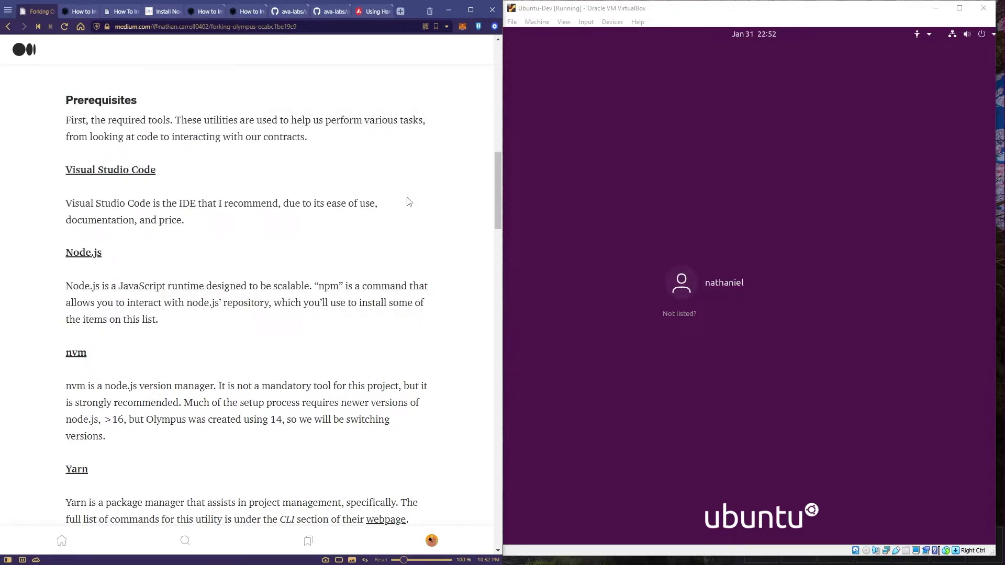
pyautogui.click(737, 285)
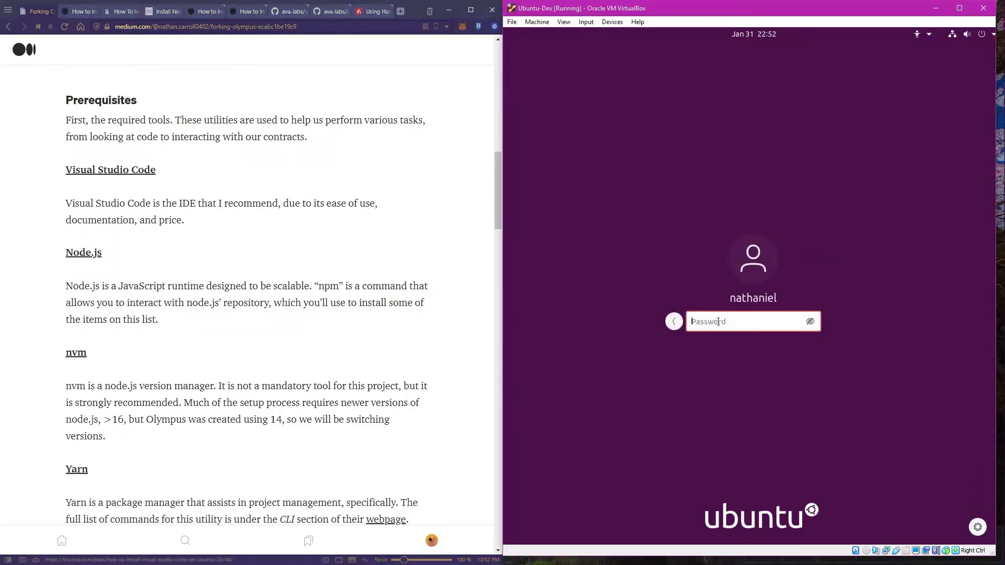
pyautogui.write('****')
pyautogui.press('Return')
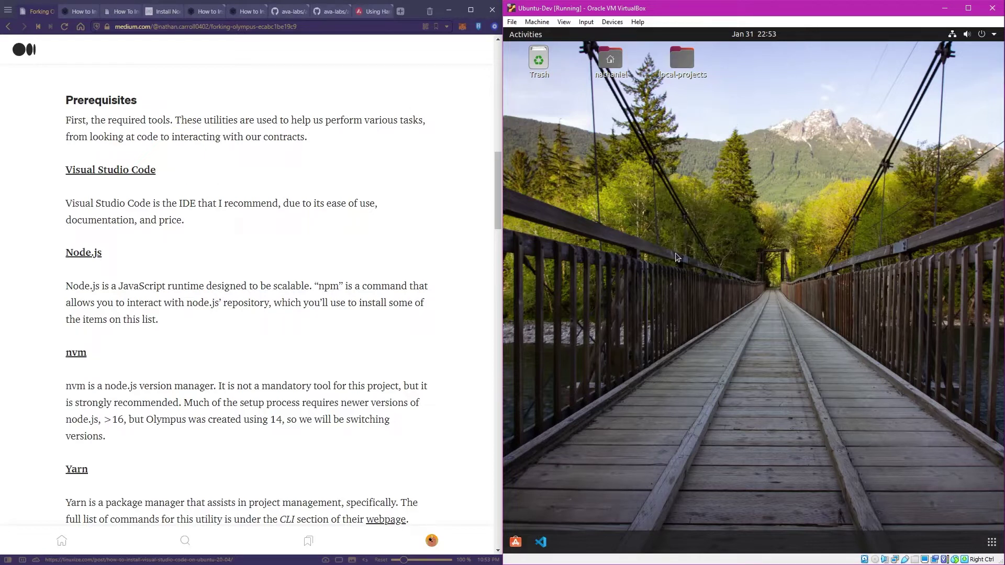
# Open a terminal in the Ubuntu VM, briefly checking the VirtualBox Devices menu
pyautogui.hotkey('ctrl', 'alt', 't')
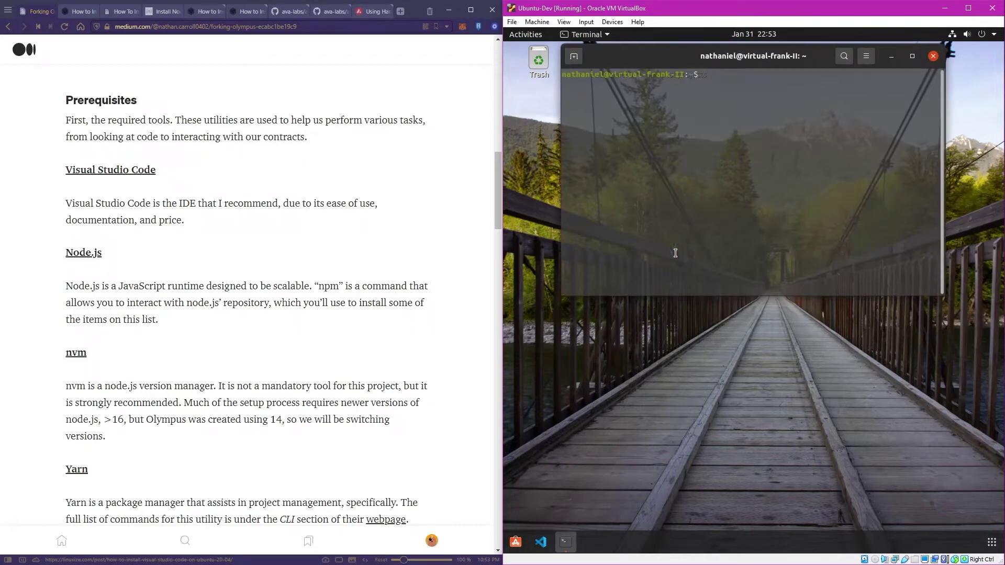
pyautogui.click(613, 22)
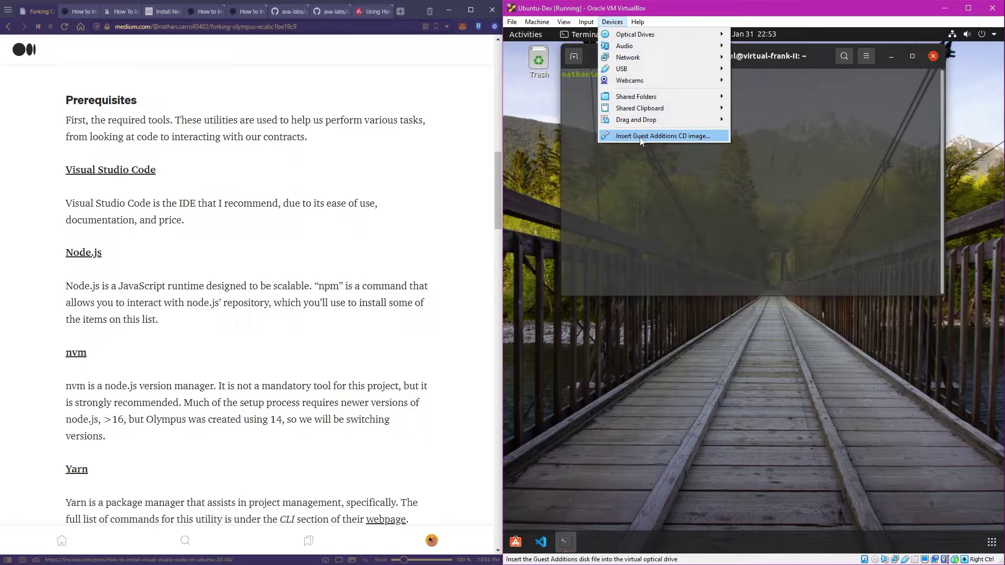
pyautogui.click(696, 173)
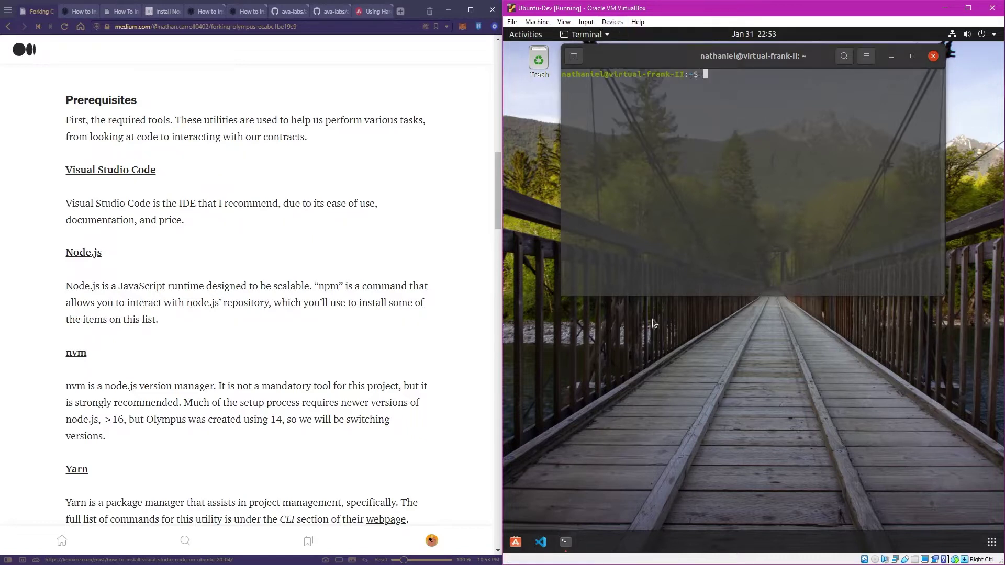
pyautogui.click(745, 80)
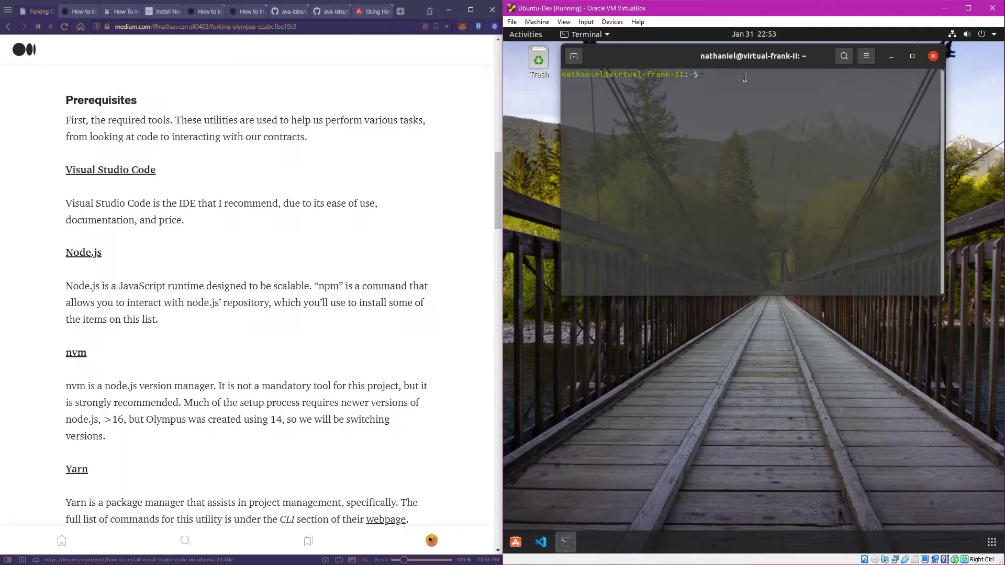
# Run 'sudo apt update' and confirm with the sudo password
pyautogui.write('sudo apt update')
pyautogui.press('Return')
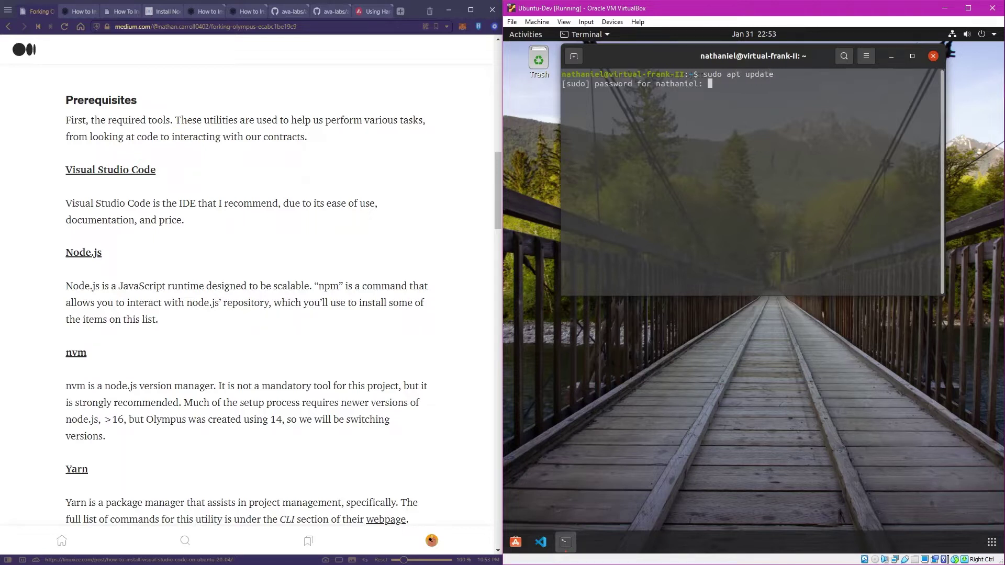
pyautogui.press('Return')
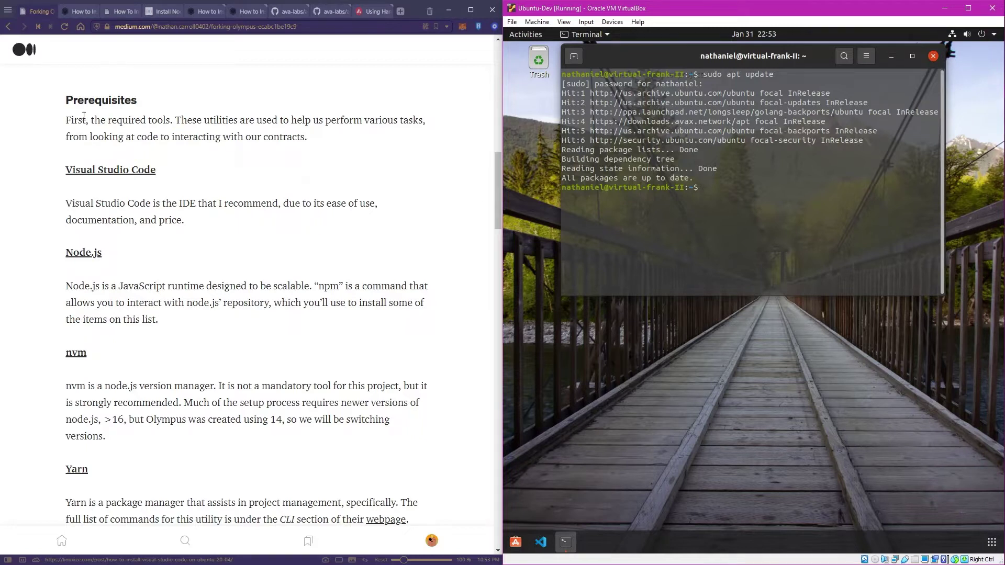
# Run 'sudo snap install --classic code', taken from the linuxize guide, in the VM terminal
pyautogui.click(84, 11)
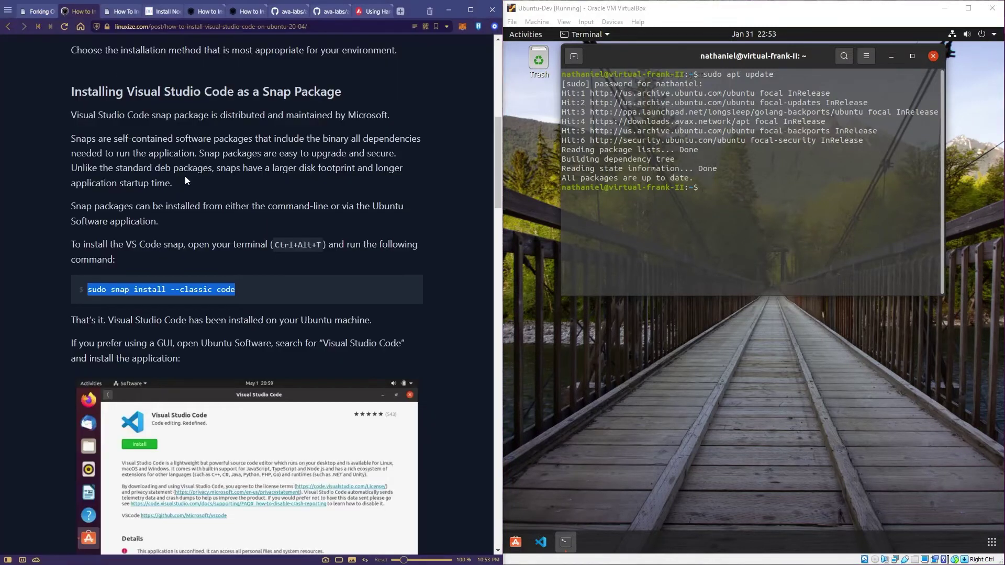
pyautogui.click(240, 266)
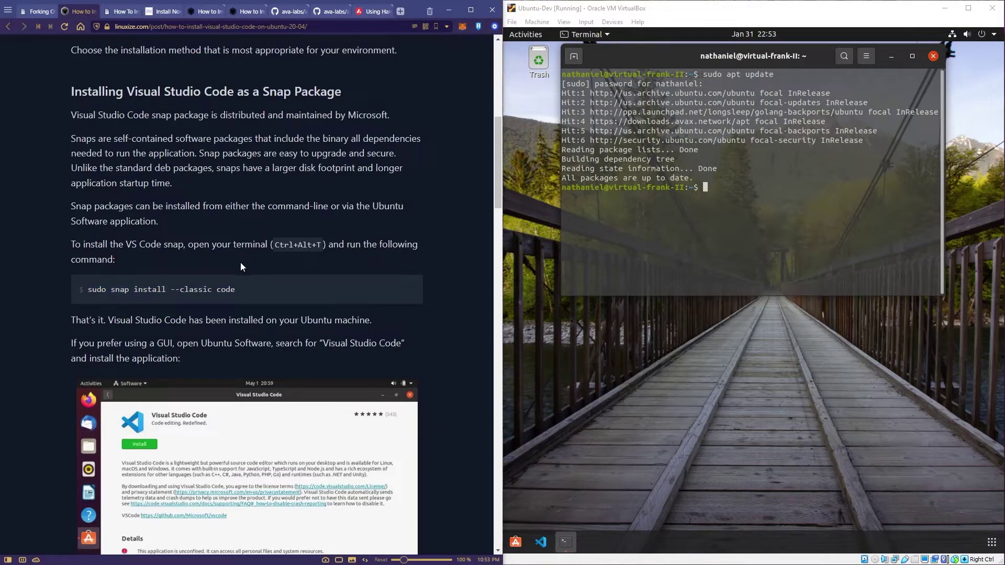
pyautogui.click(717, 191)
pyautogui.write('sudo ')
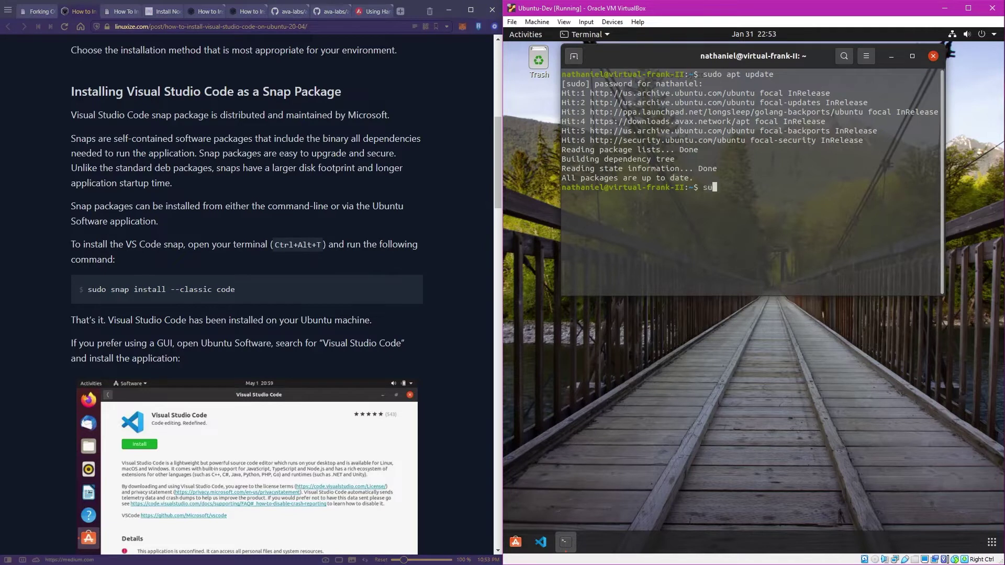
pyautogui.write('snap install --classic code')
pyautogui.press('Return')
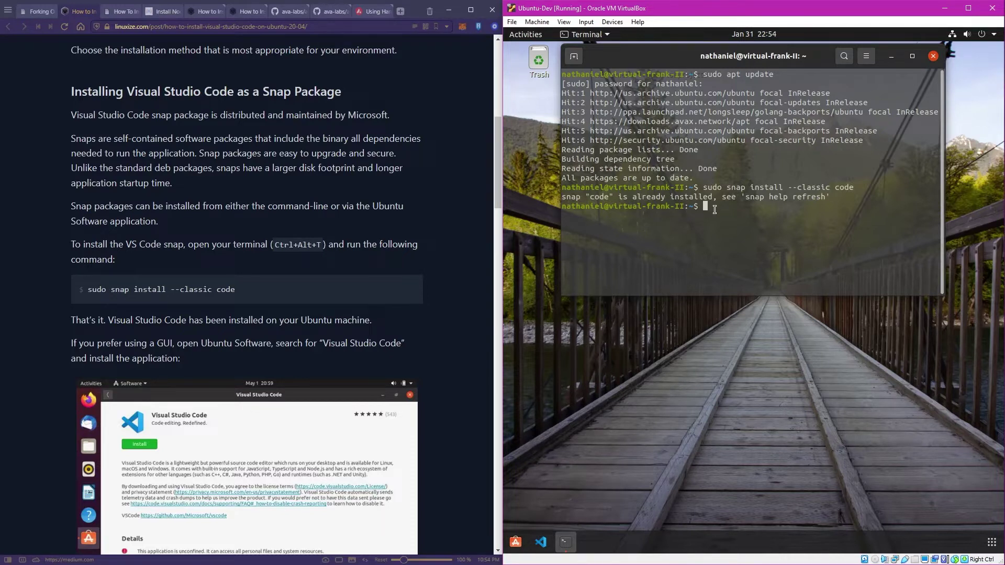
# Launch VS Code with 'code' to check it opens, then close its window
pyautogui.write('code')
pyautogui.press('Return')
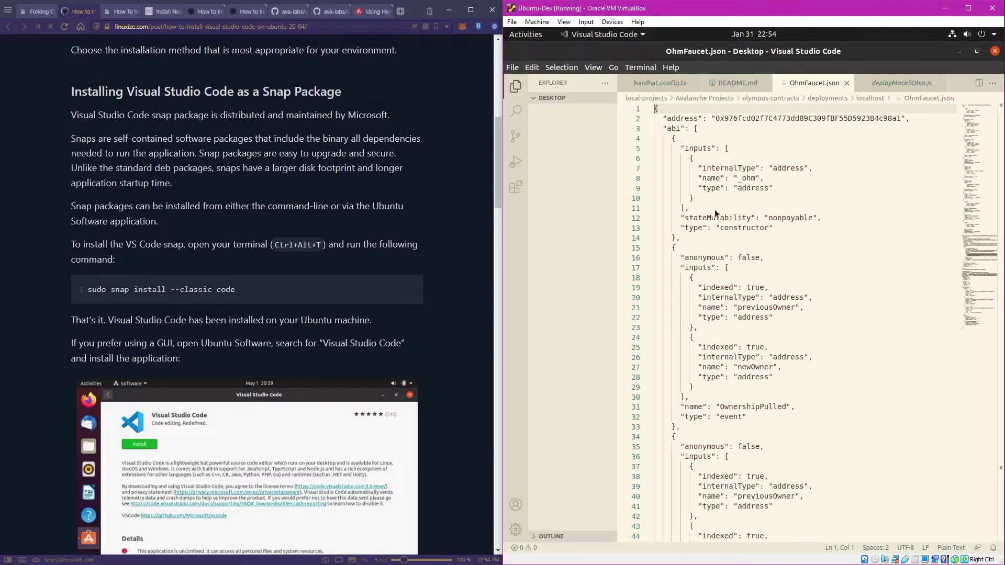
pyautogui.click(995, 51)
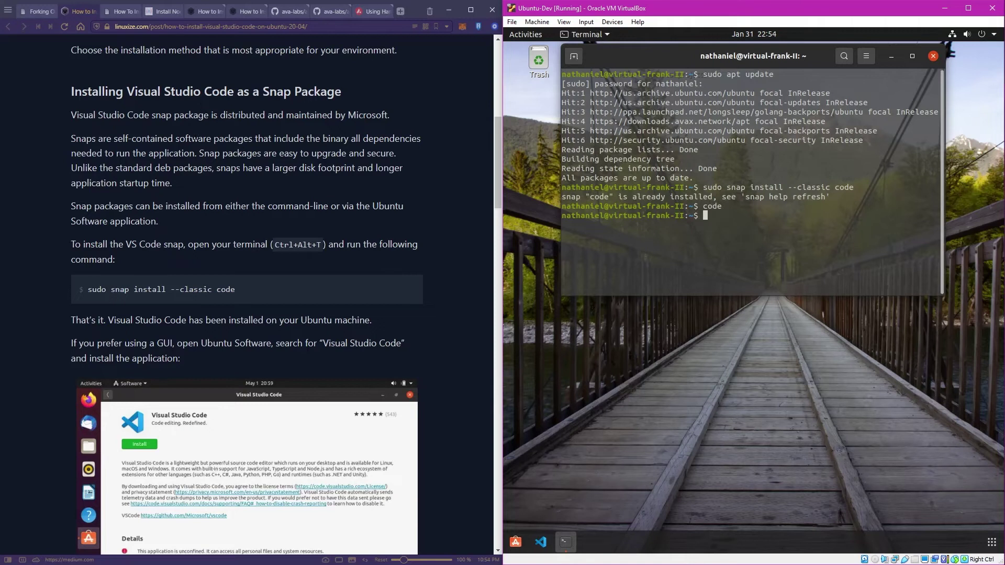
pyautogui.click(118, 15)
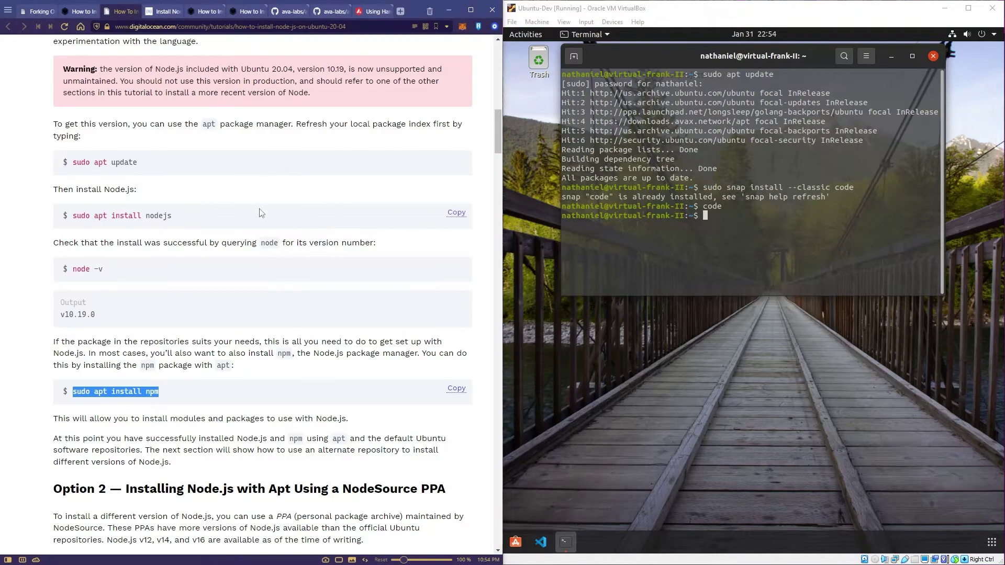
# Run 'sudo apt install nodejs', which reports Node.js 10.19.0 is already the newest version
pyautogui.scroll(1, 261, 213)
pyautogui.click(217, 252)
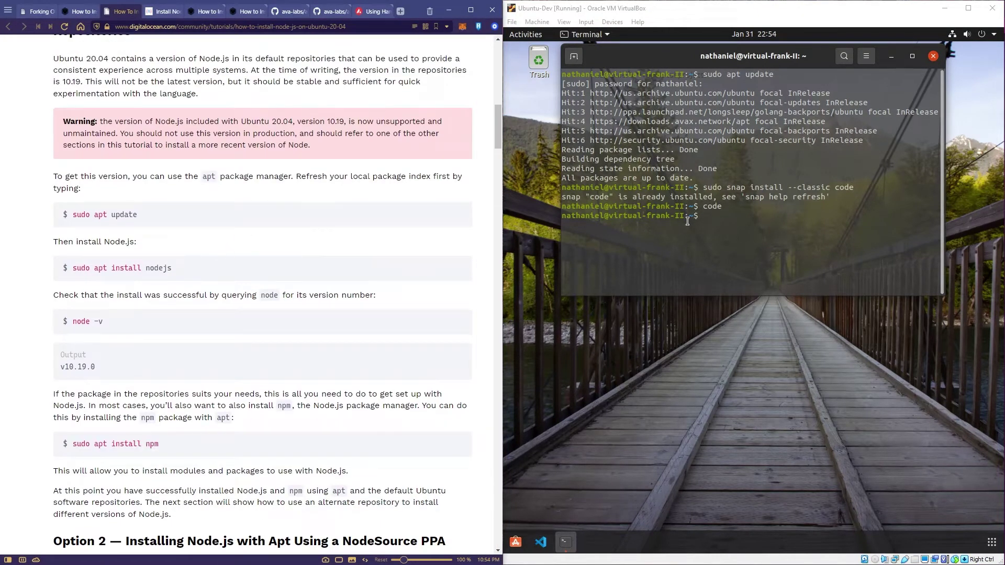
pyautogui.click(719, 221)
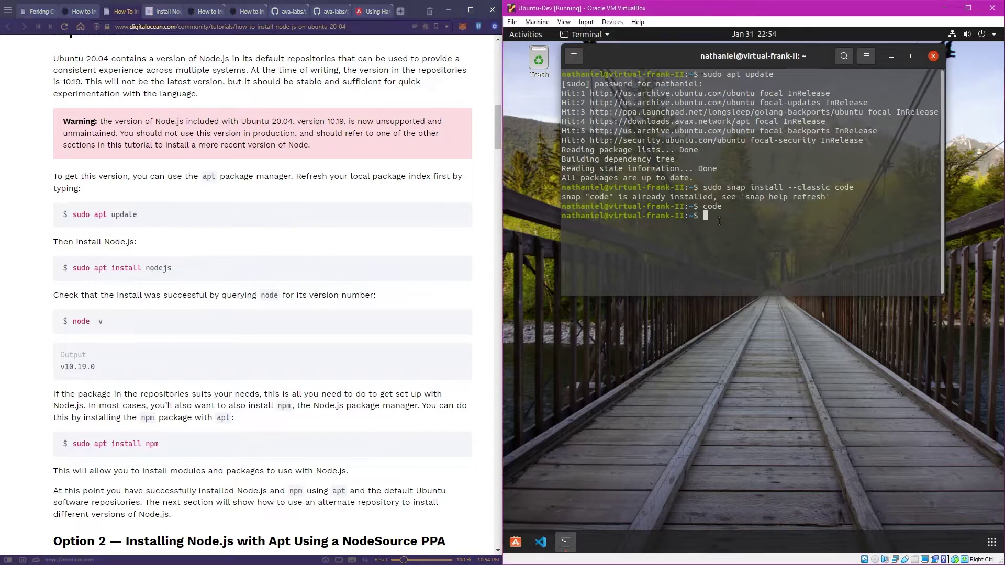
pyautogui.write('sudo apt install nodejs')
pyautogui.press('Return')
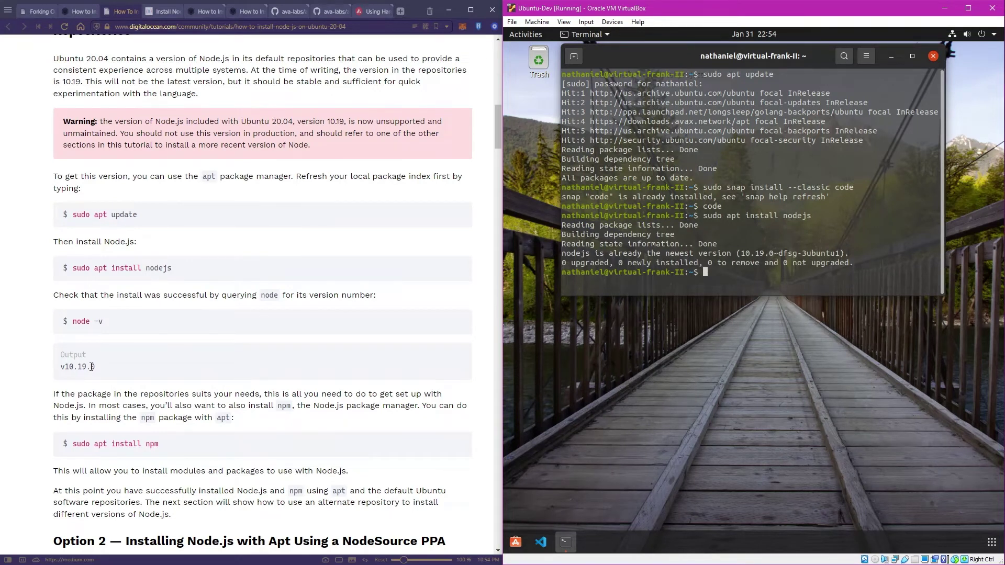
pyautogui.moveTo(163, 445); pyautogui.dragTo(66, 450)
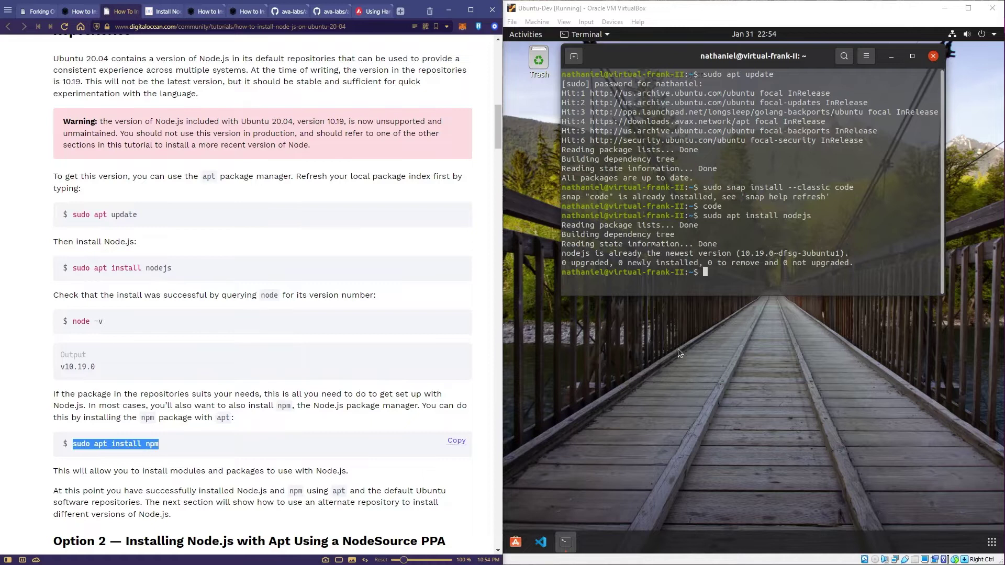
# Run 'sudo apt install npm', confirming npm 6.14.4 is already the newest version
pyautogui.click(714, 275)
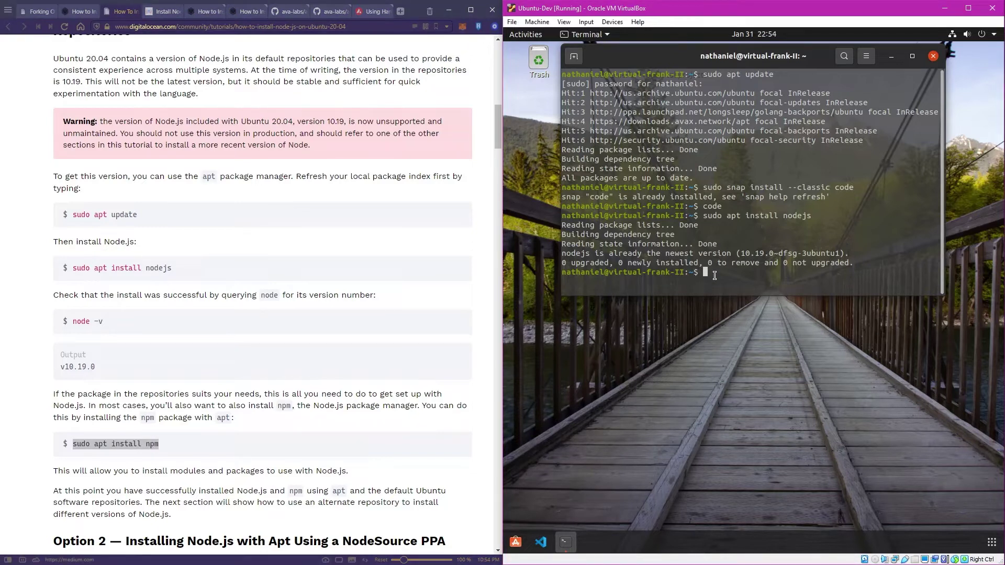
pyautogui.write('sudo apt install npm')
pyautogui.press('Return')
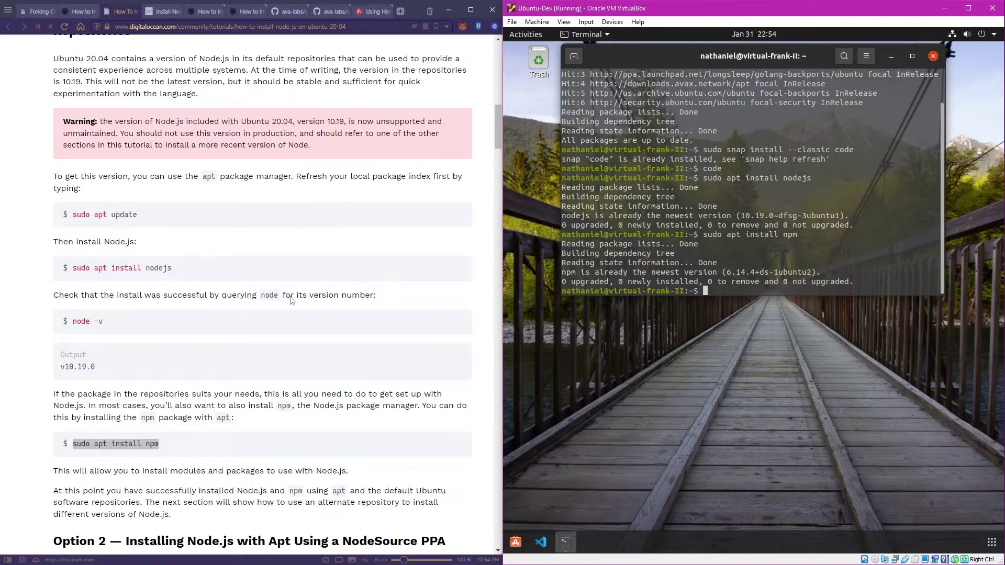
pyautogui.scroll(15, 190, 415)
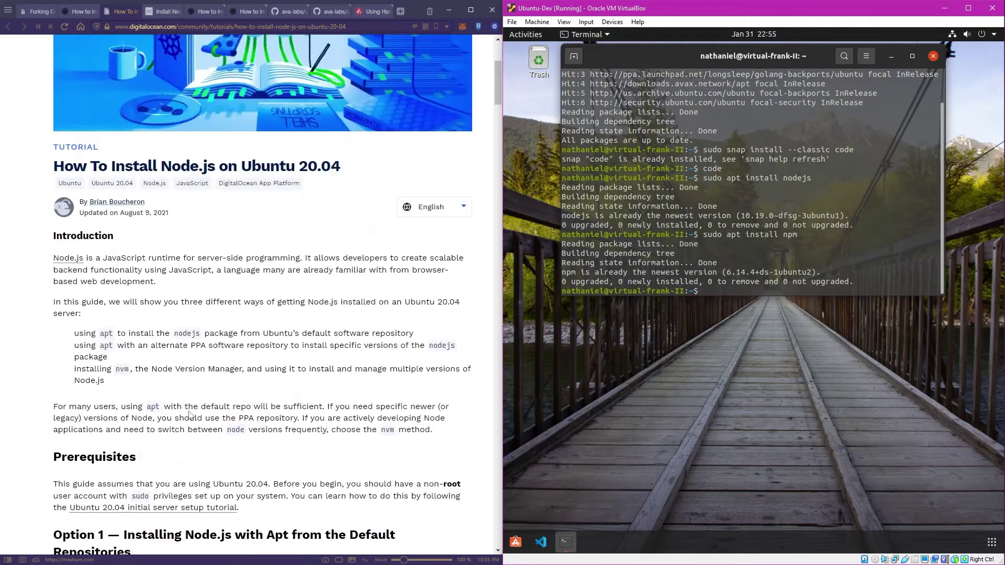